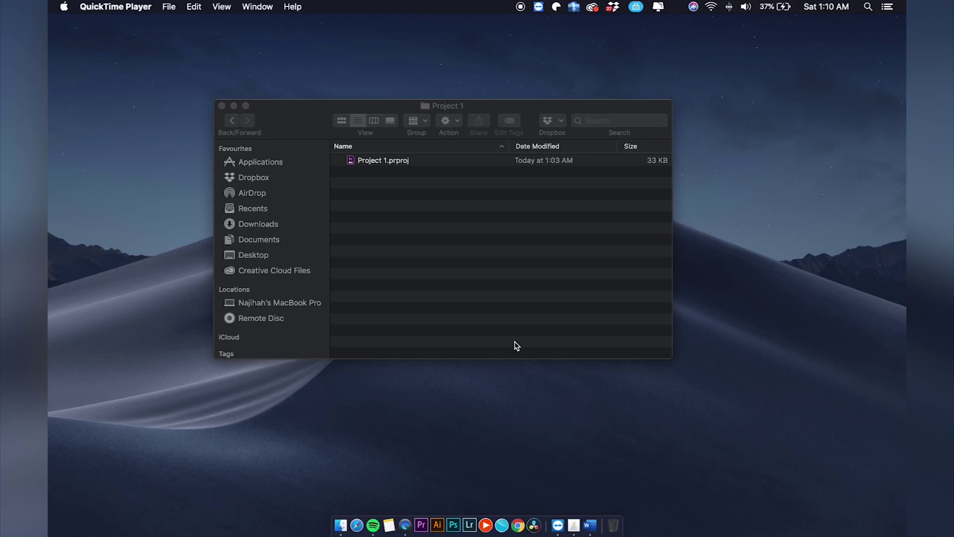
- Open the Project 1.prproj file from the Project 1 folder in Premiere Pro
left_click(390, 171)
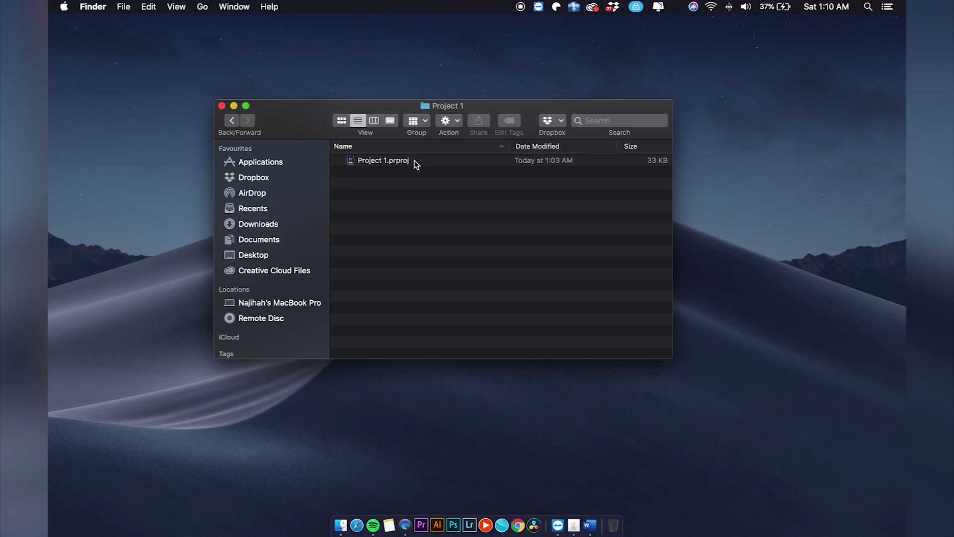
left_click(378, 161)
double_click(382, 162)
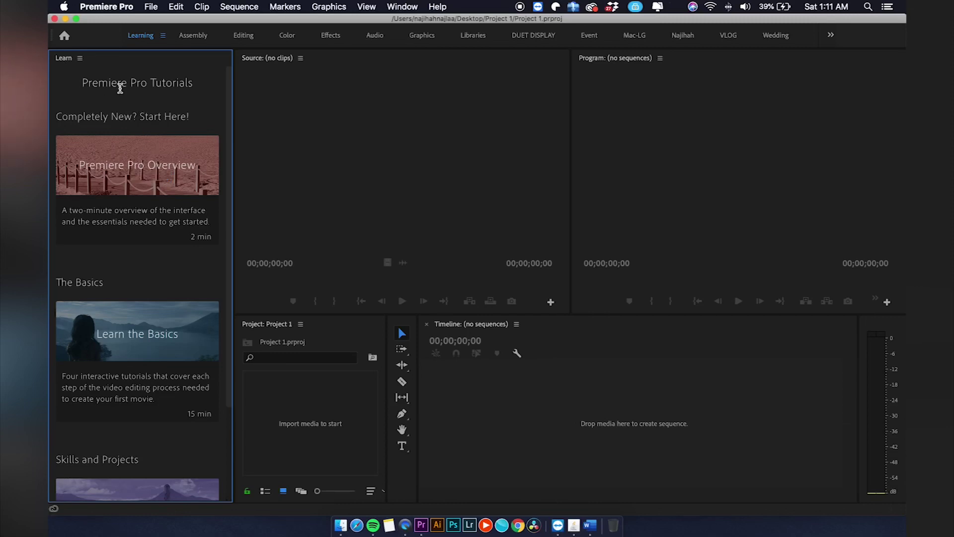
- Switch from the Learning workspace to Assembly, and from there to the Editing workspace
mouse_move(151, 175)
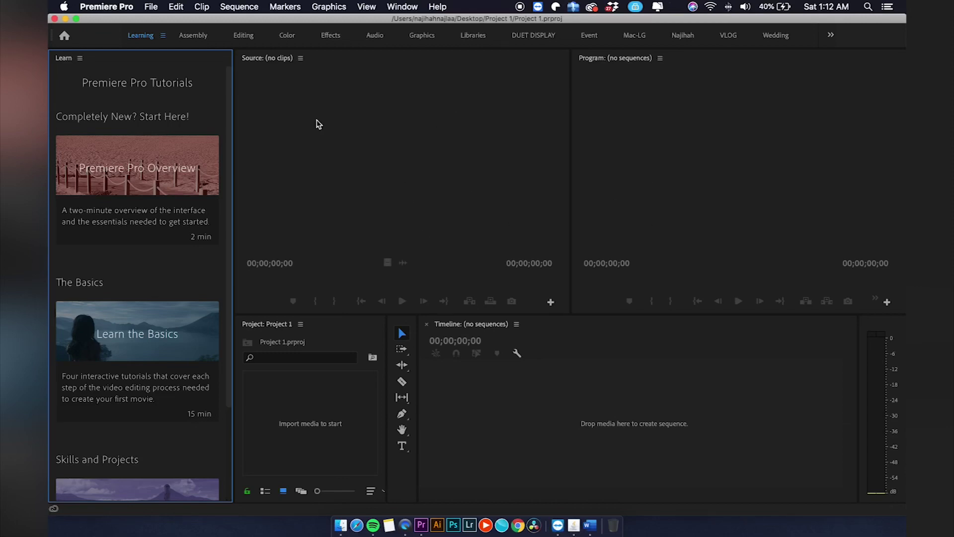
left_click(192, 39)
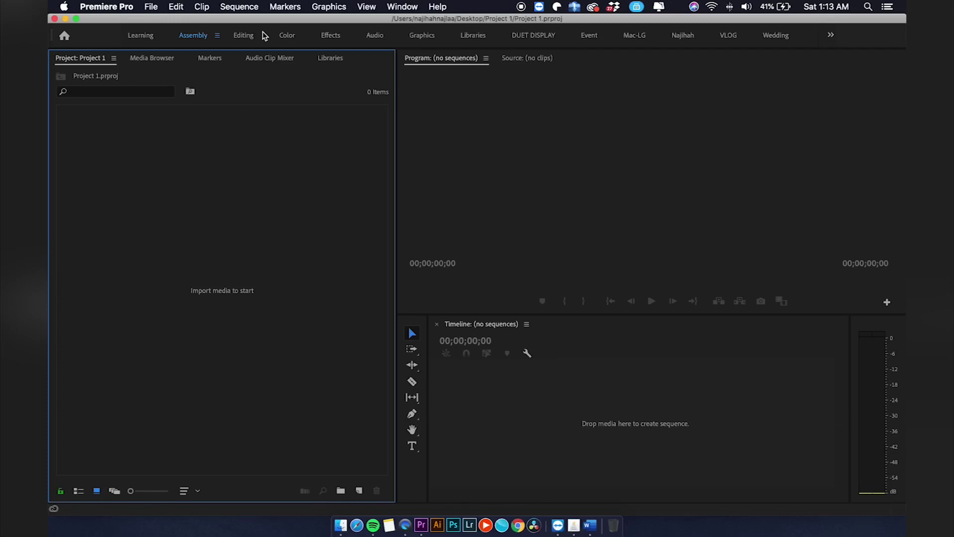
left_click(239, 37)
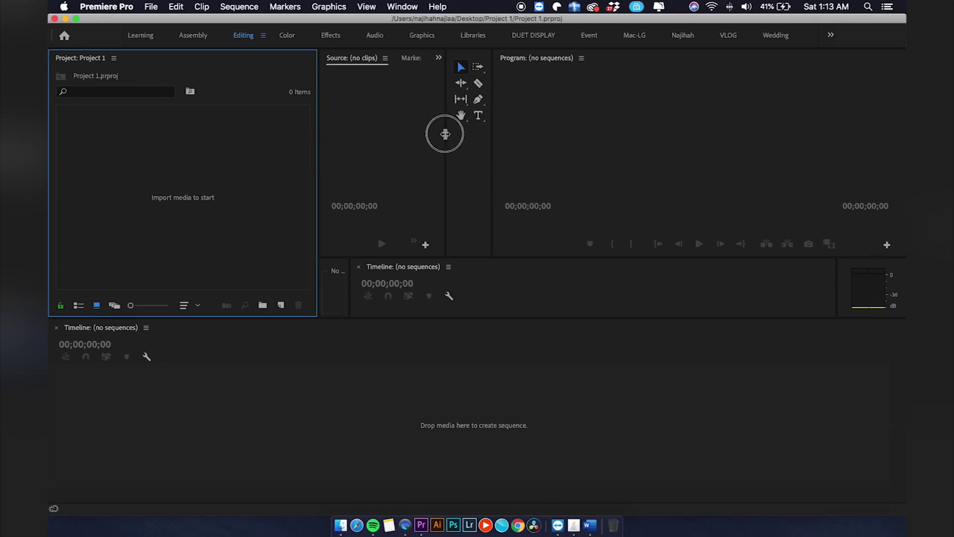
- Resize the Editing workspace panels, widening the Source monitor, the info panel and the Project panel, and adjusting the Tools panel's width
left_click_drag(444, 133, 503, 132)
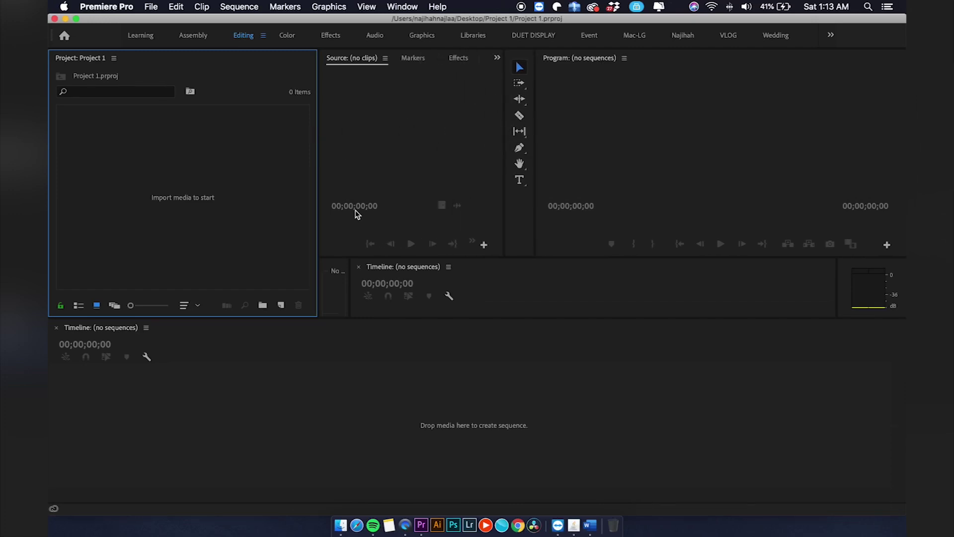
left_click_drag(351, 282, 410, 282)
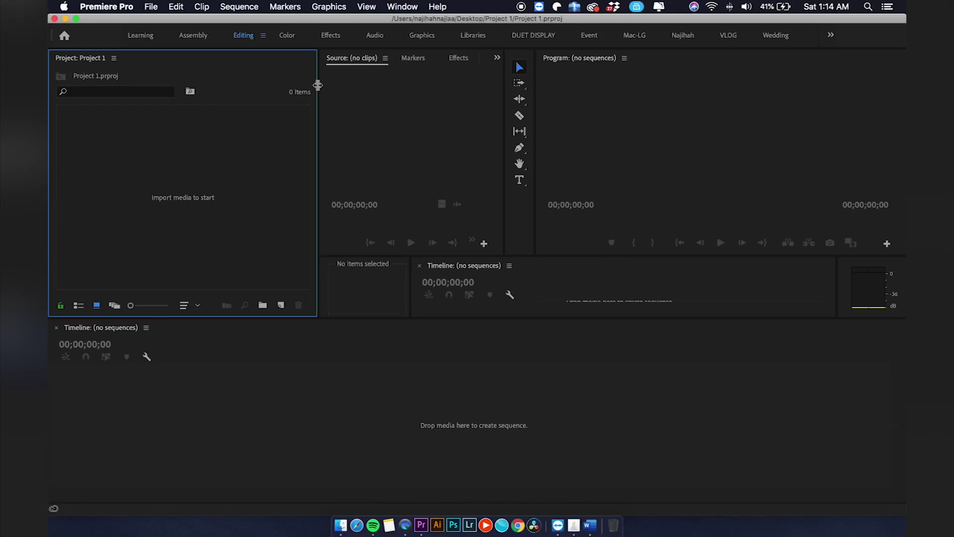
mouse_move(318, 85)
left_mouse_down()
mouse_move(343, 85)
mouse_move(270, 90)
mouse_move(321, 91)
left_mouse_up()
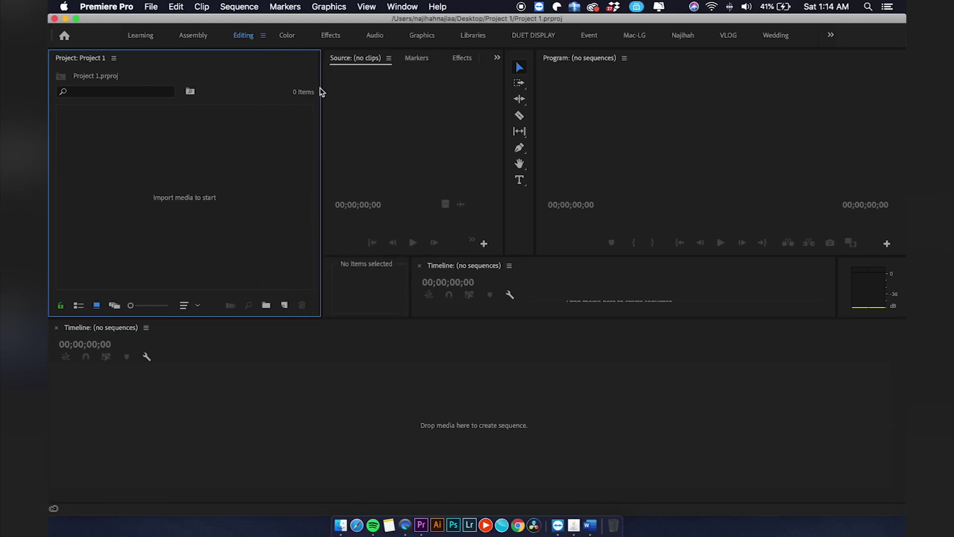
left_click_drag(535, 153, 611, 144)
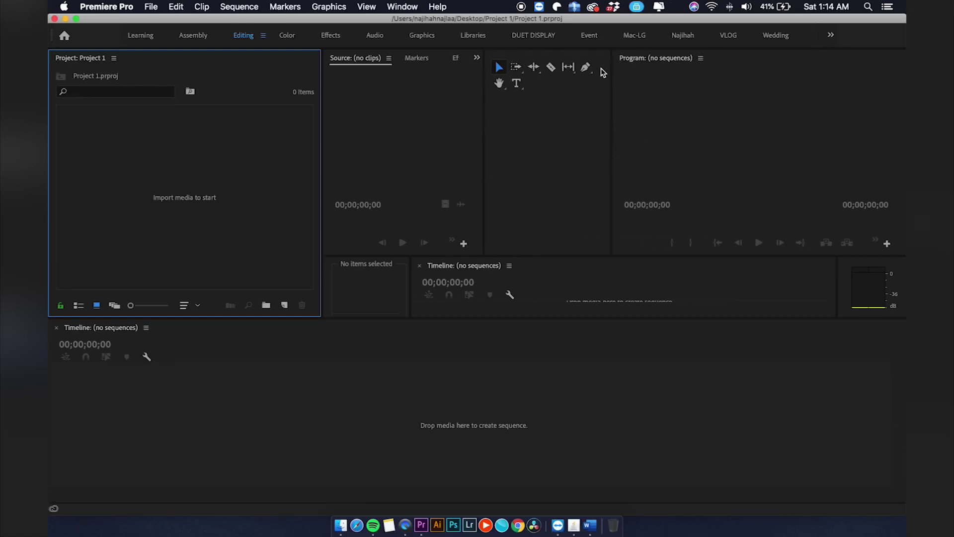
left_click_drag(483, 91, 568, 85)
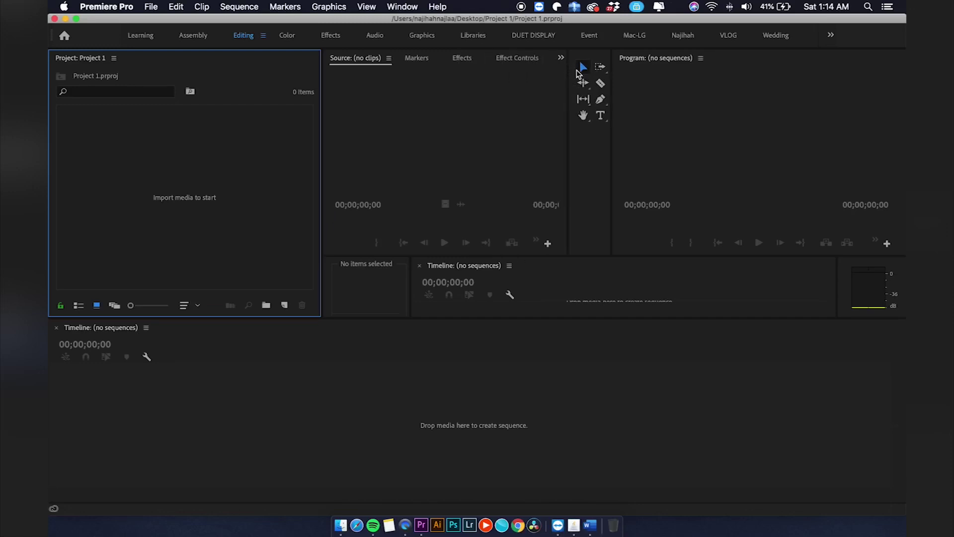
- Move the Tools panel between the Project panel and the Source monitor, and narrow it to a single column of tools
left_click_drag(569, 59, 341, 136)
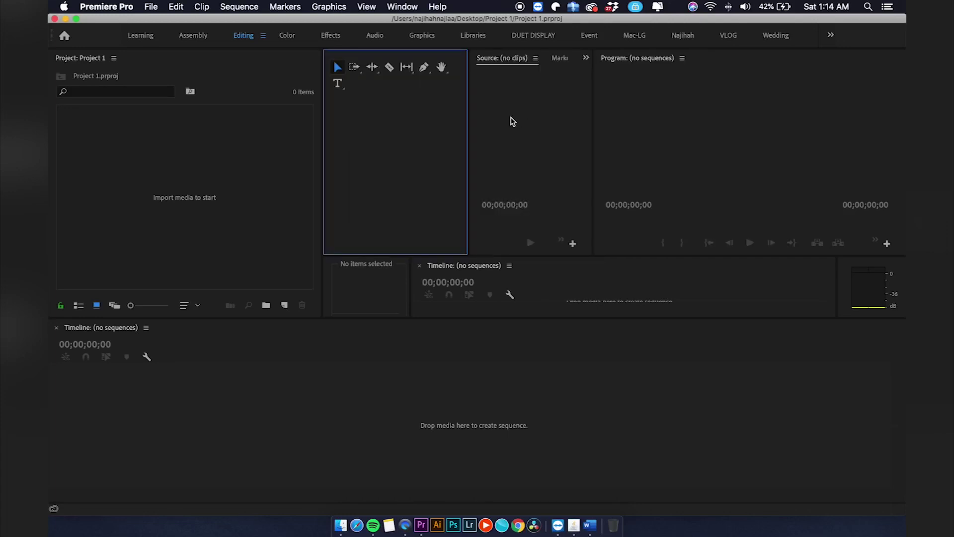
left_click_drag(468, 110, 343, 120)
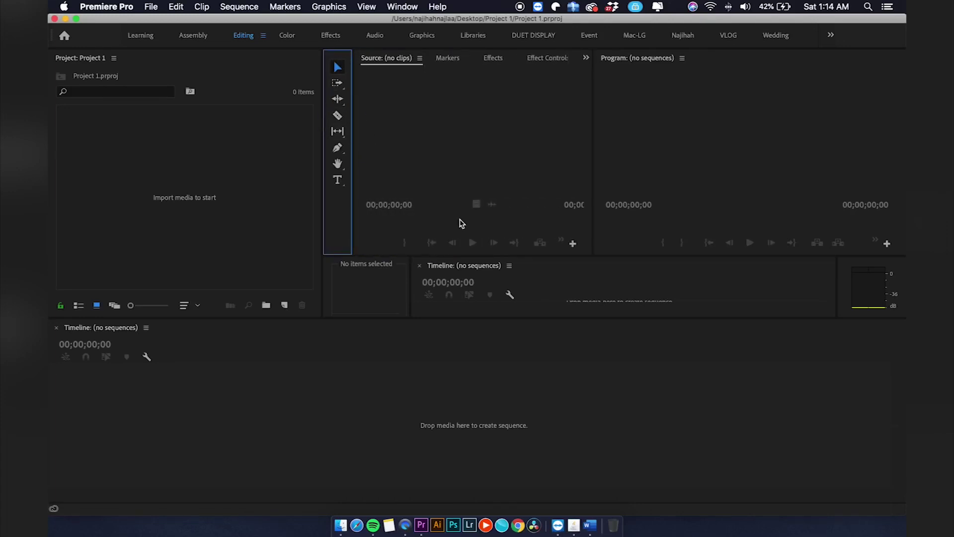
mouse_move(477, 318)
left_mouse_down()
mouse_move(475, 279)
mouse_move(475, 319)
left_mouse_up()
left_click_drag(484, 254, 485, 251)
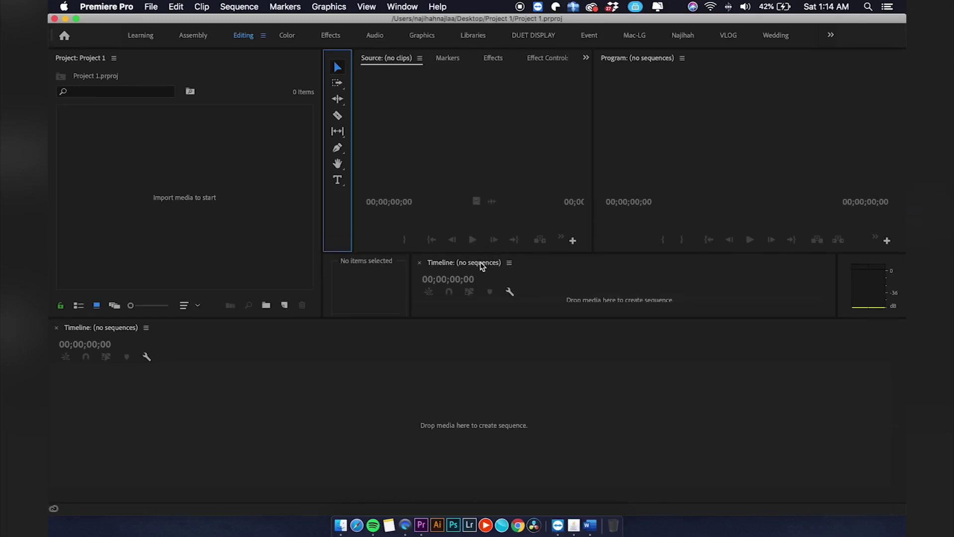
- Close the small extra Timeline panel above the main timeline, and enlarge the info panel's width and the monitors' height in the freed space
right_click(481, 267)
left_click(458, 261)
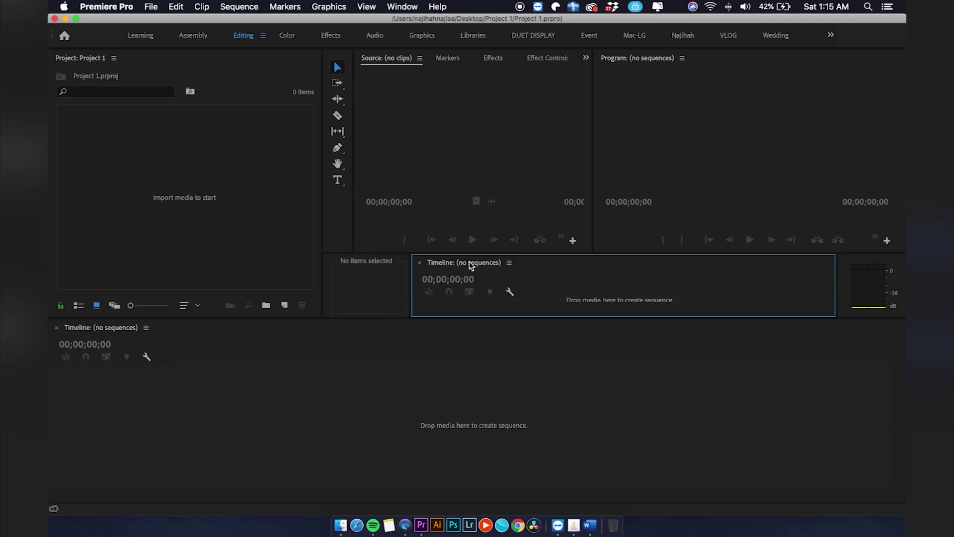
left_click(395, 262)
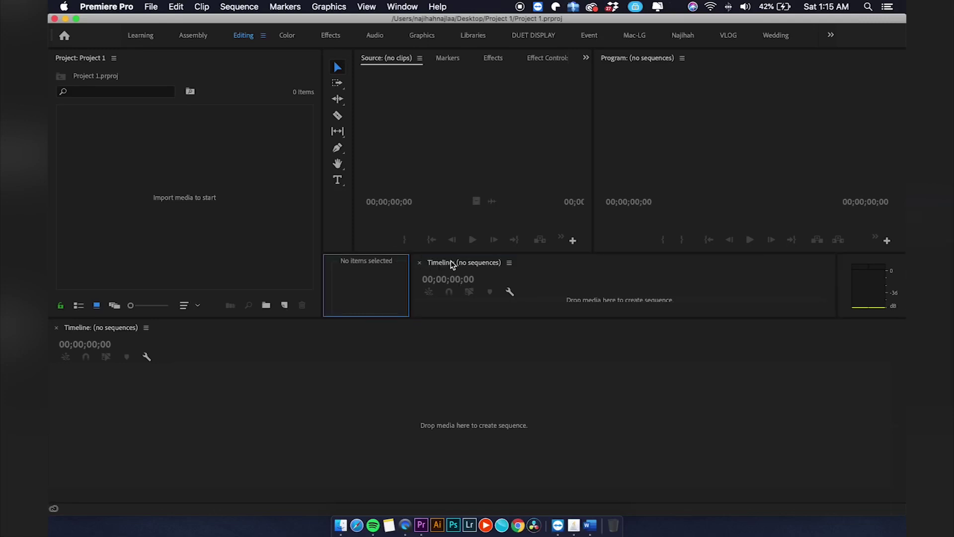
left_click(452, 264)
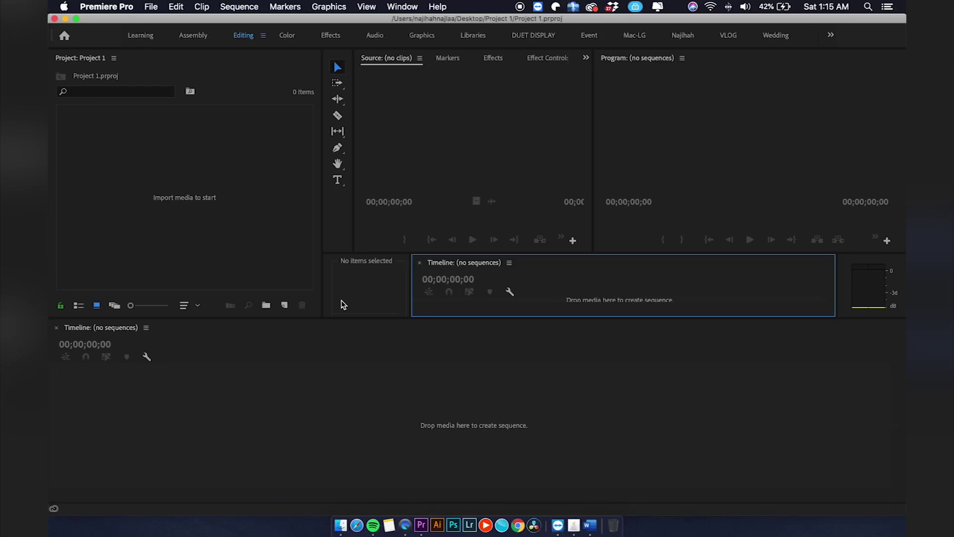
right_click(470, 264)
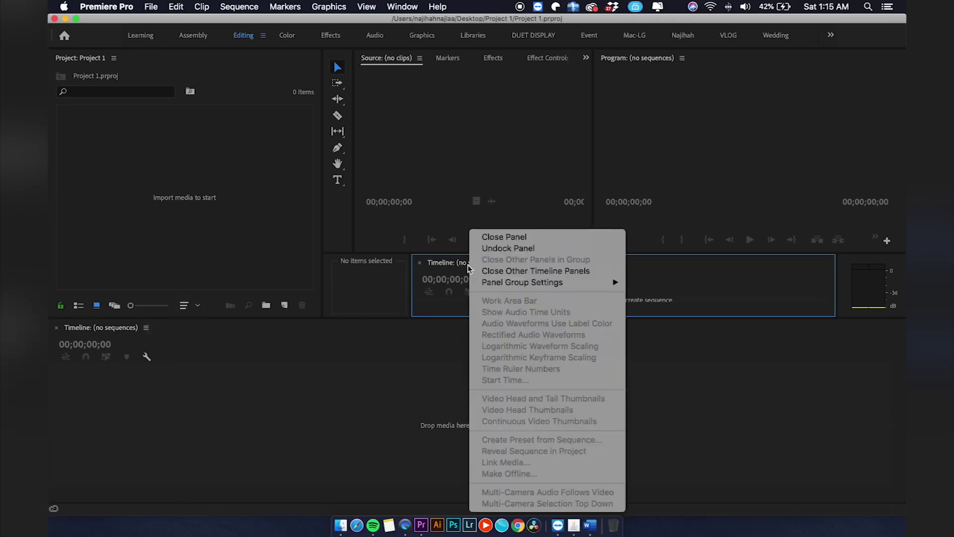
left_click(523, 237)
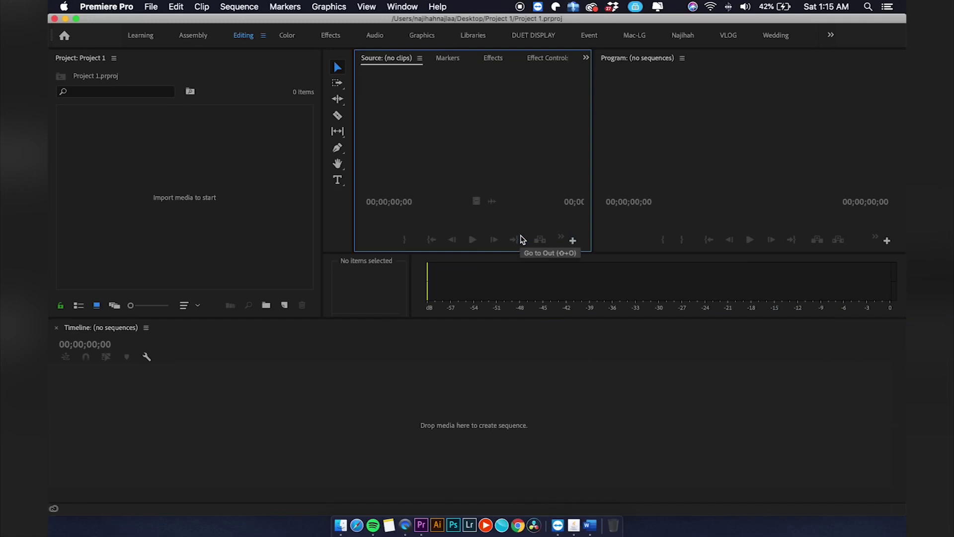
left_click(410, 273)
left_click_drag(411, 274, 513, 271)
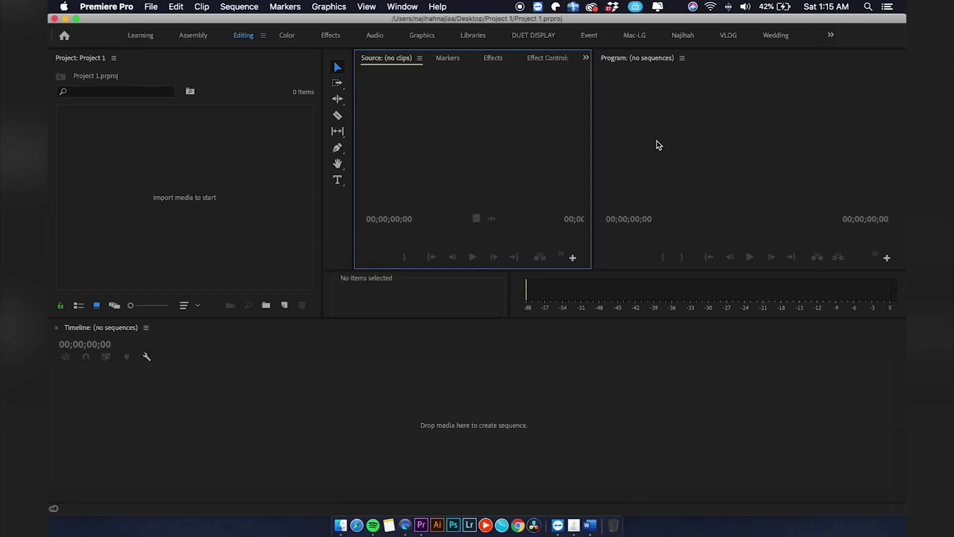
- Undock the Program monitor into a floating window, move it around, and dock it back on the far side of the Source monitor
right_click(635, 61)
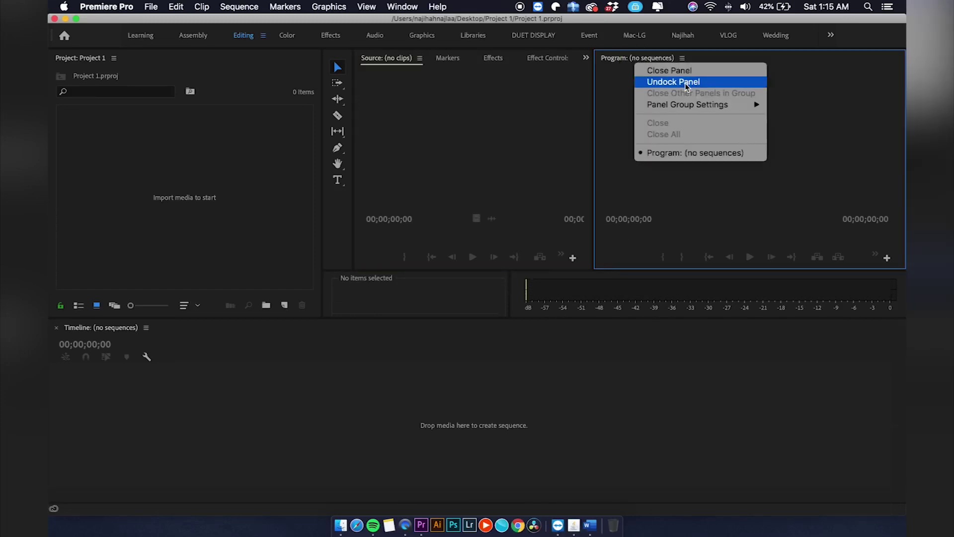
left_click(685, 83)
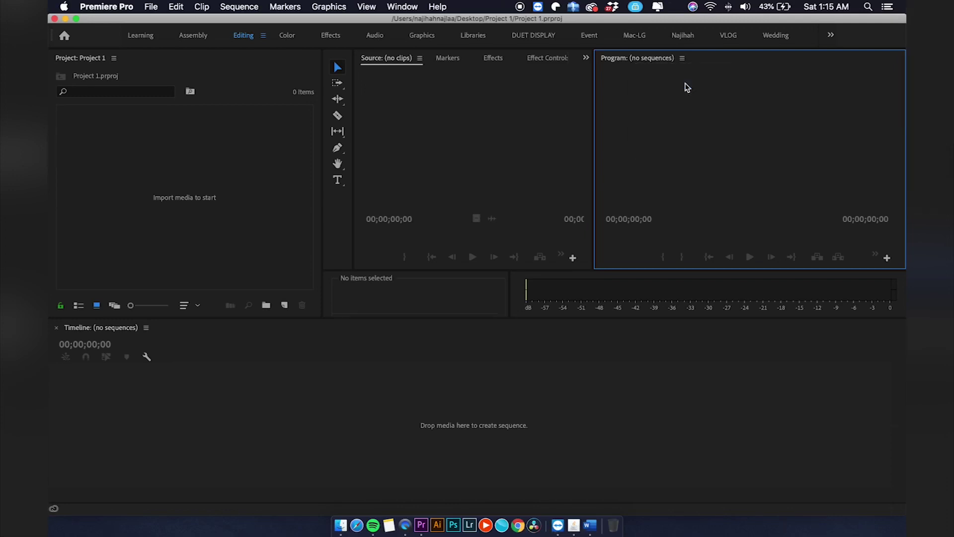
left_click_drag(650, 47, 463, 82)
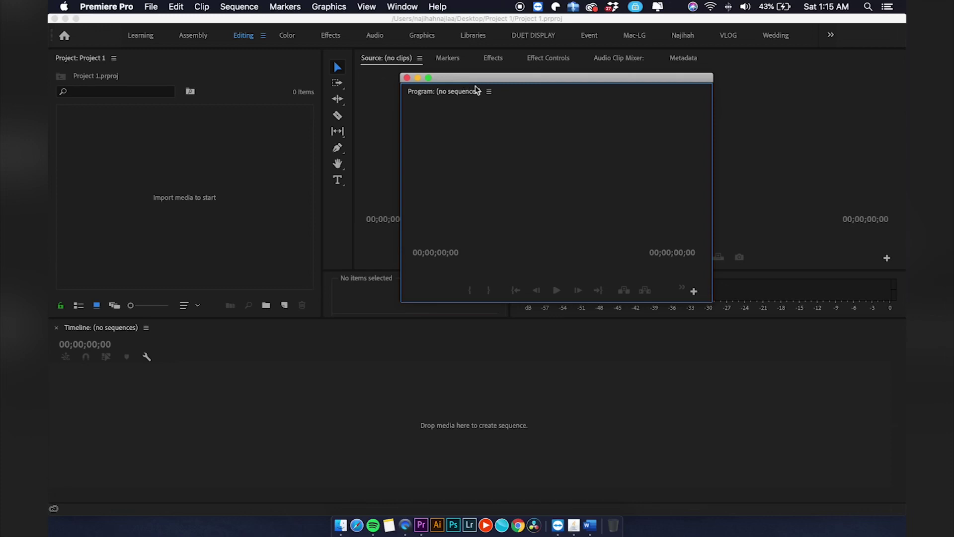
left_click_drag(469, 78, 456, 83)
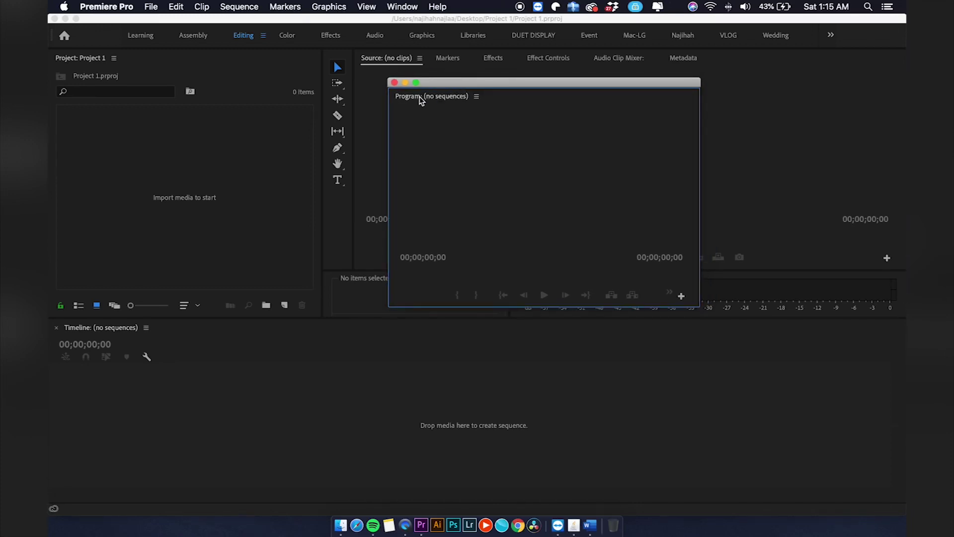
left_click_drag(412, 98, 892, 120)
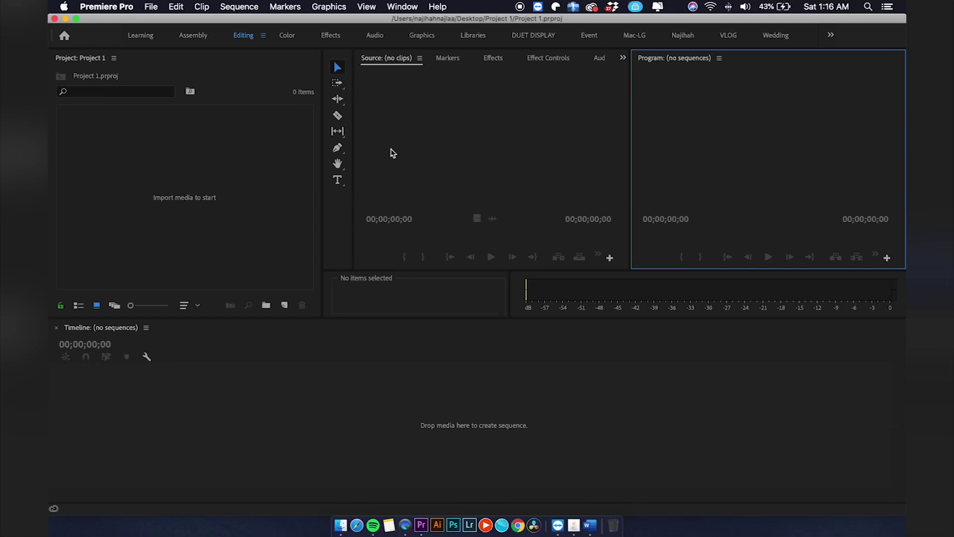
- Look through the Color, Effects and Libraries workspaces, and return to the Assembly workspace
left_click(287, 35)
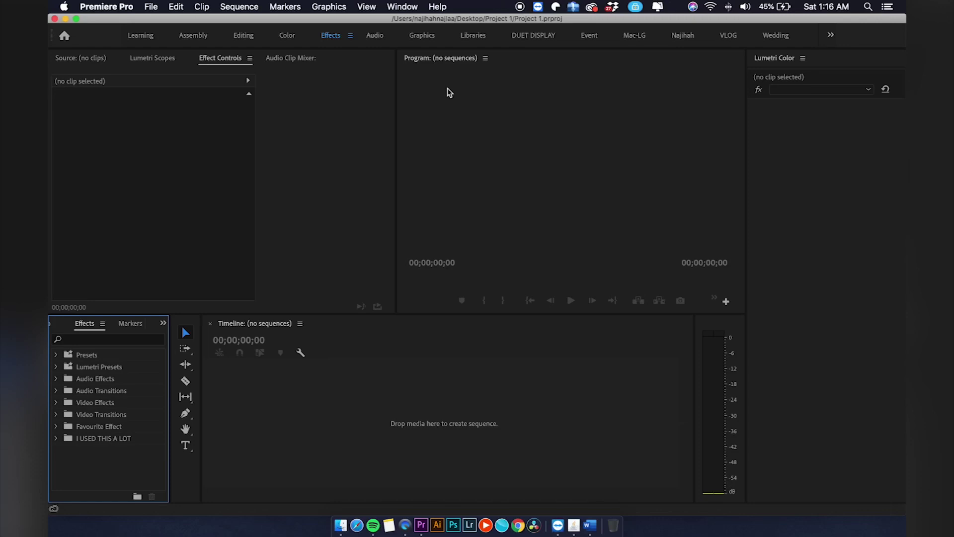
key("alt+shift+0")
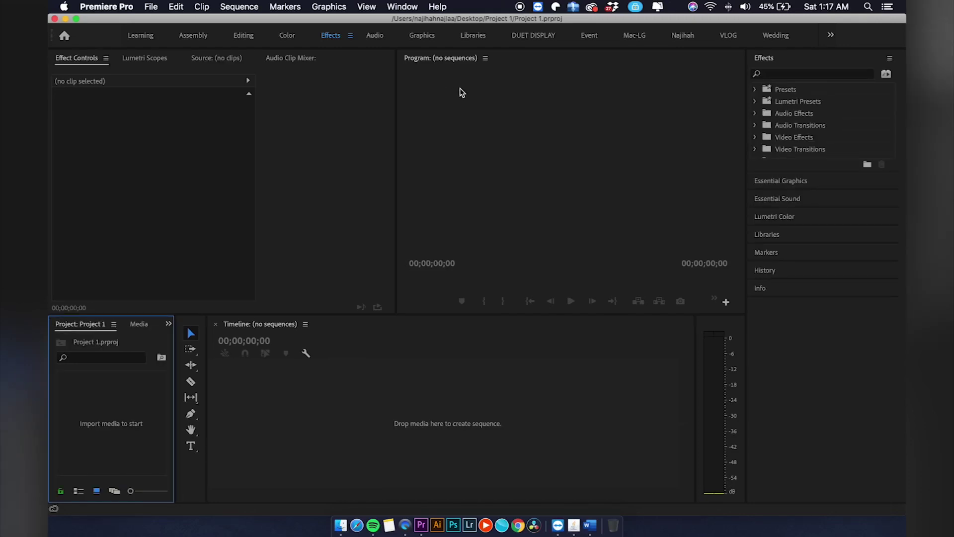
left_click(459, 92)
left_click(473, 34)
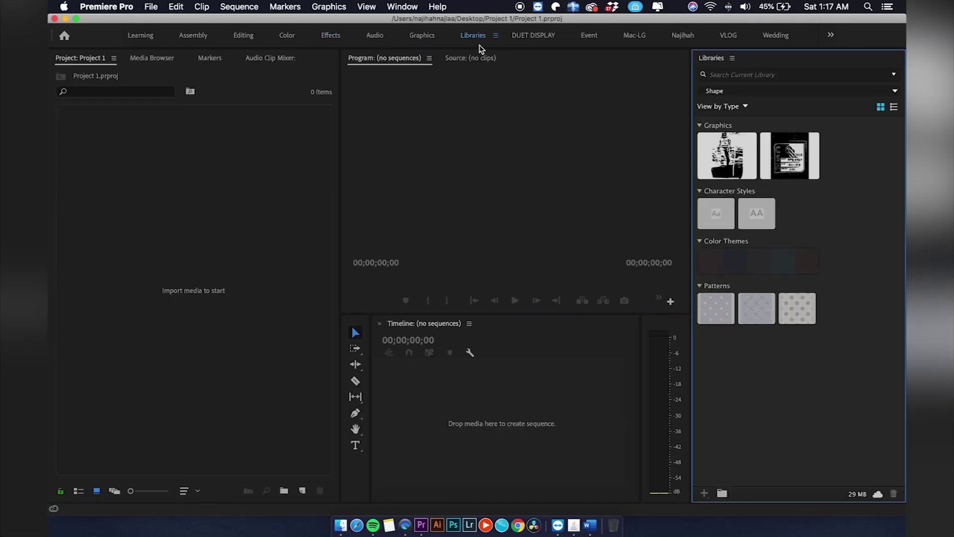
left_click(194, 38)
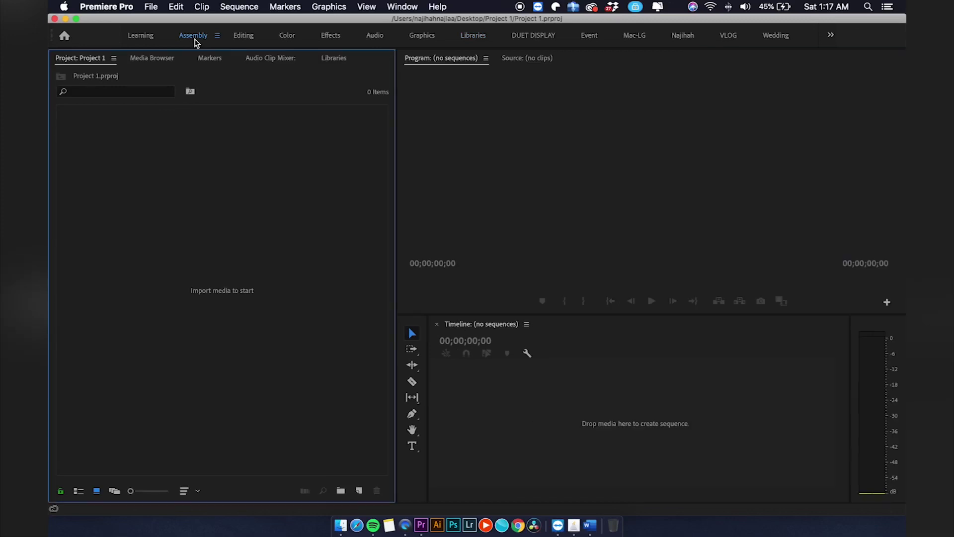